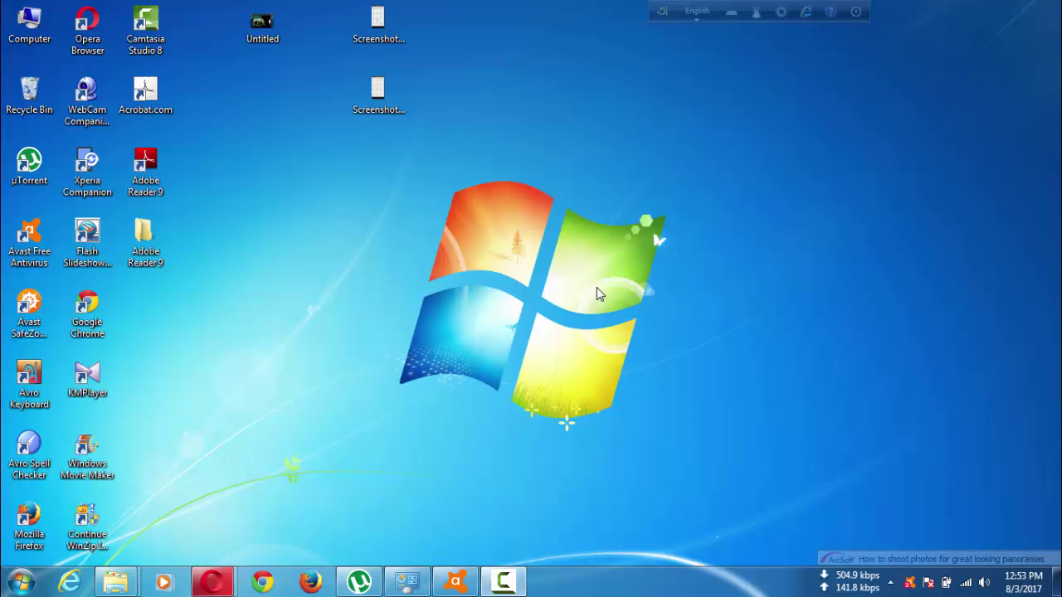
Launch Camtasia Studio 8 from its desktop shortcut.
double_click(153, 42)
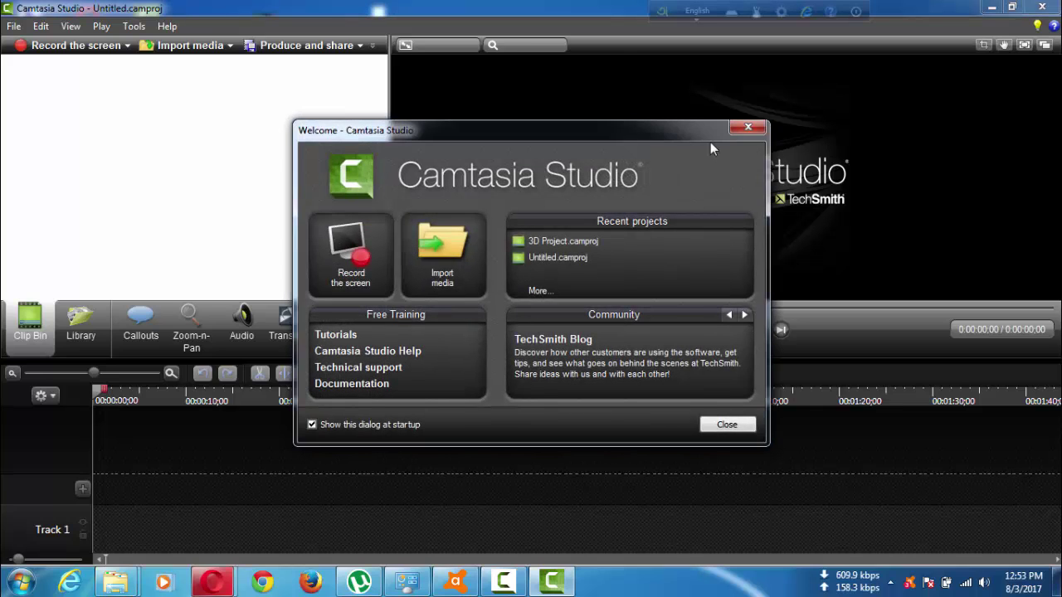
Close the Welcome dialog to reveal the empty Untitled project.
click(747, 128)
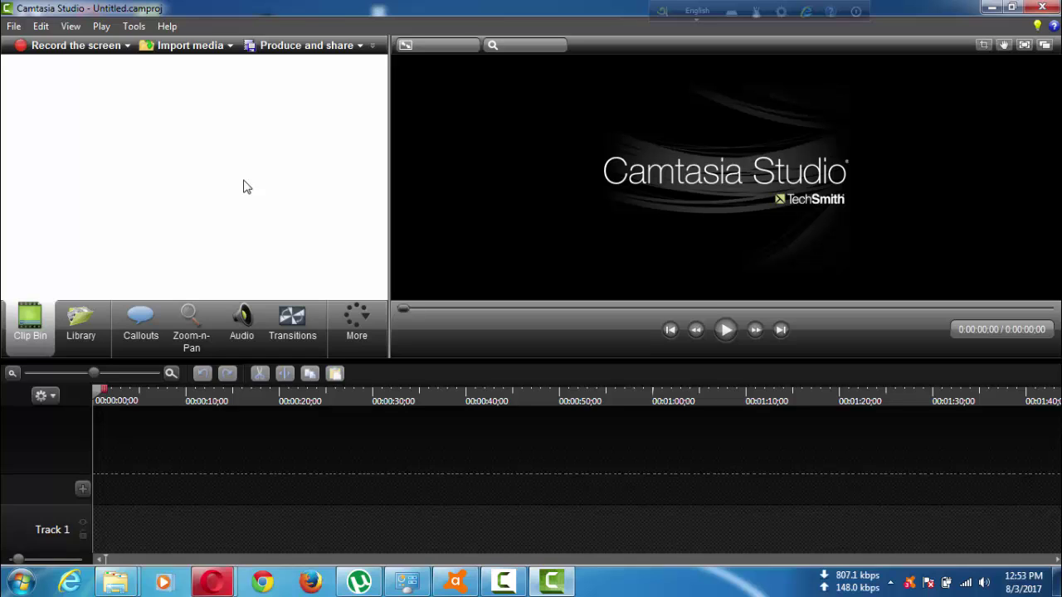
click(14, 27)
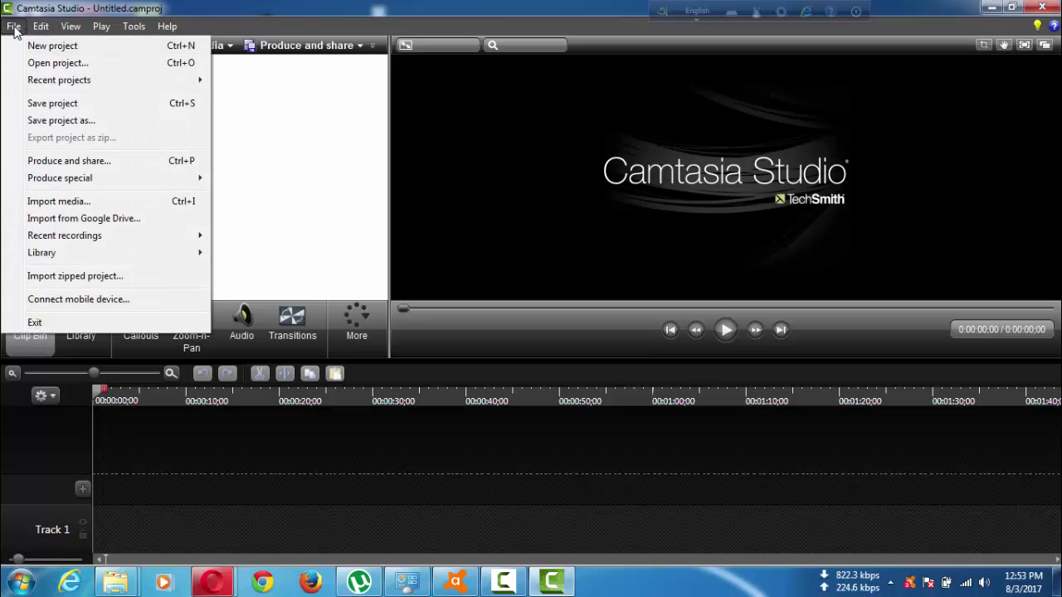
Open 3D Project.camproj from Downloads > Compressed > 3D intro Project.
click(48, 65)
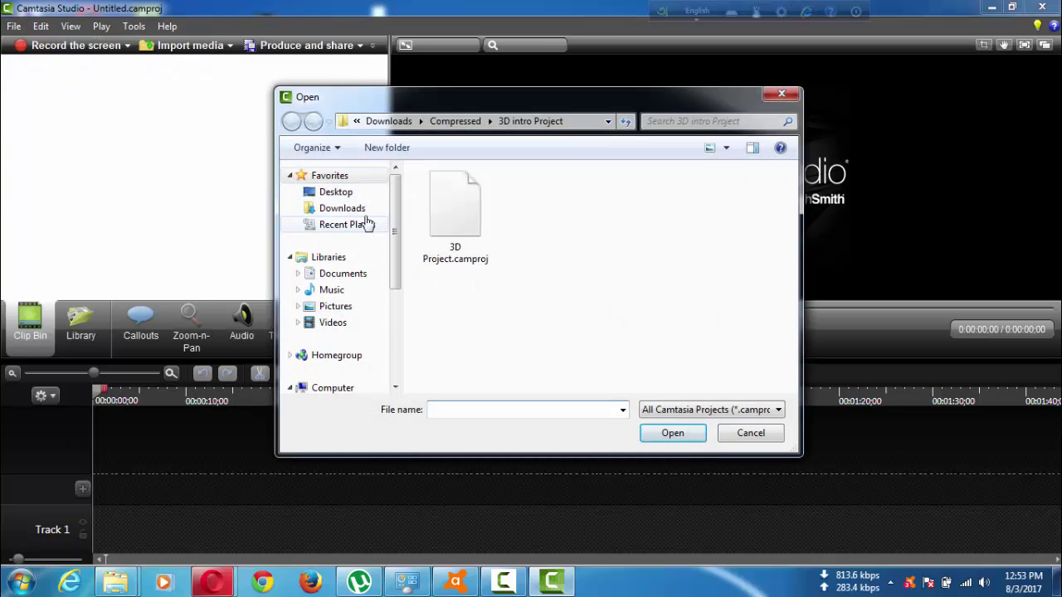
click(353, 210)
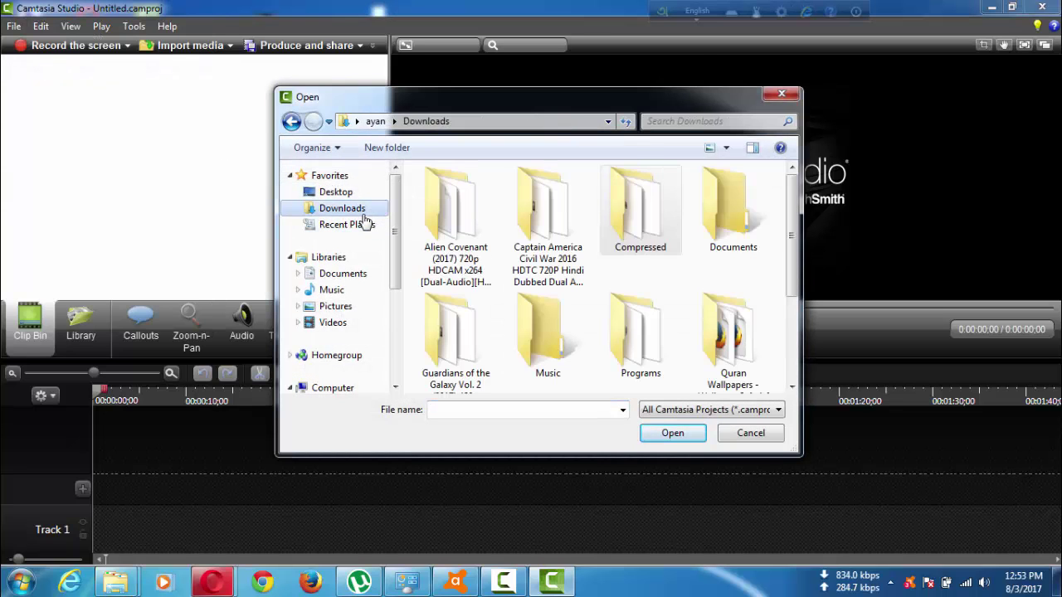
double_click(635, 233)
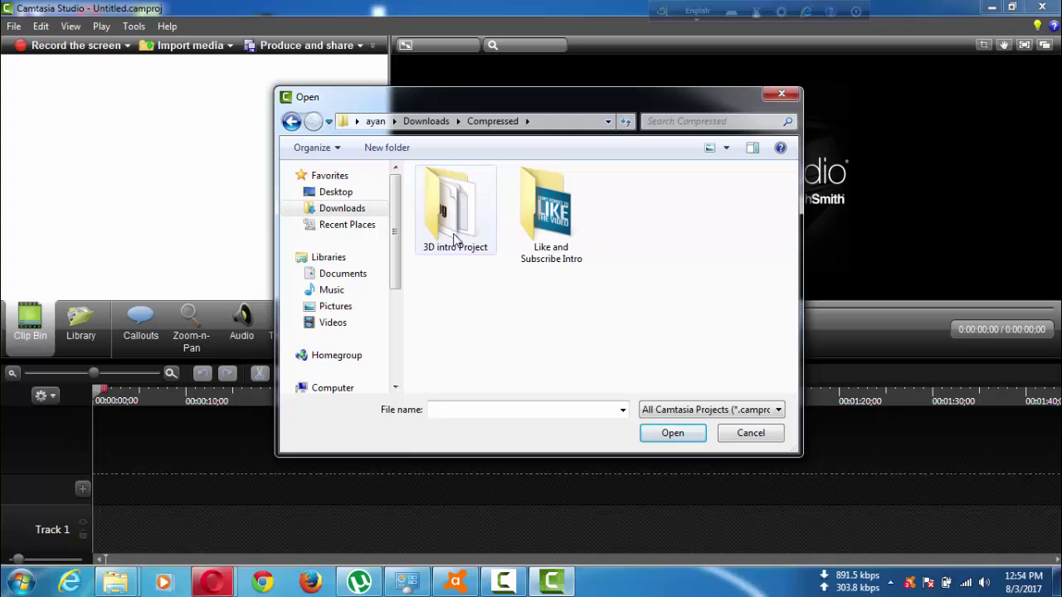
double_click(455, 239)
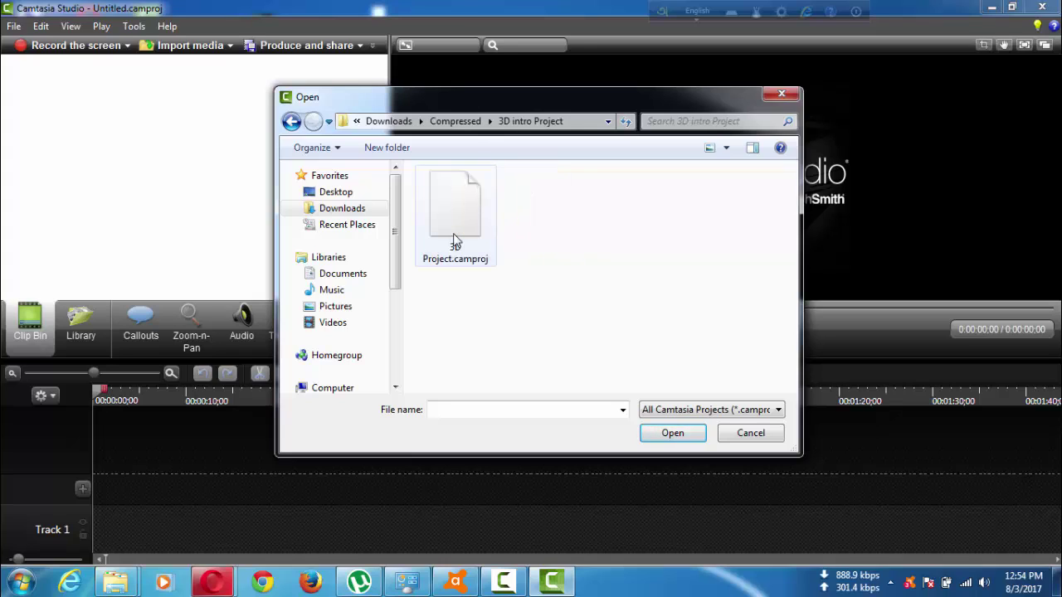
click(455, 238)
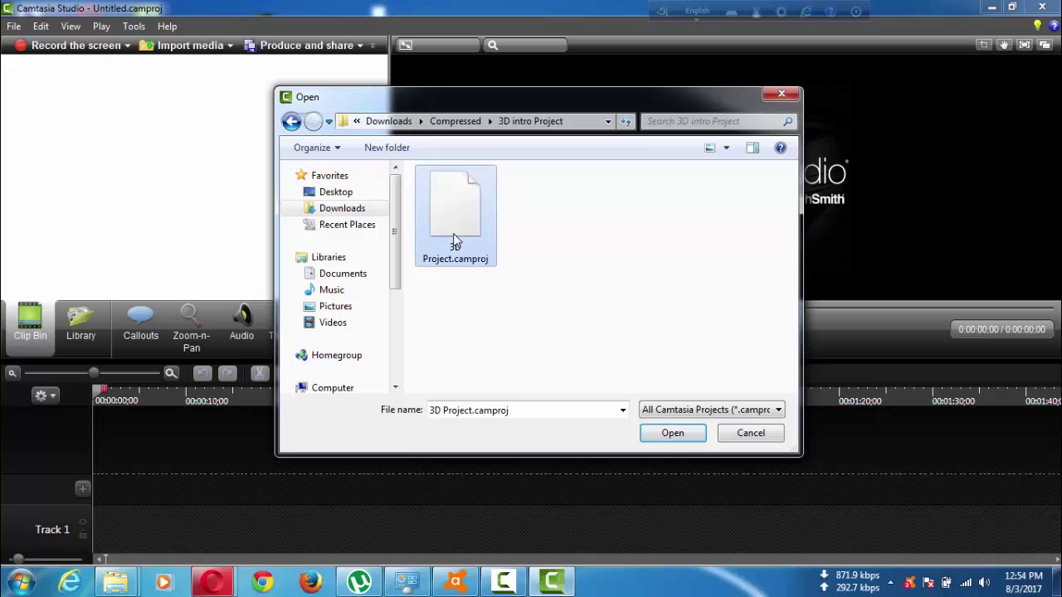
click(669, 435)
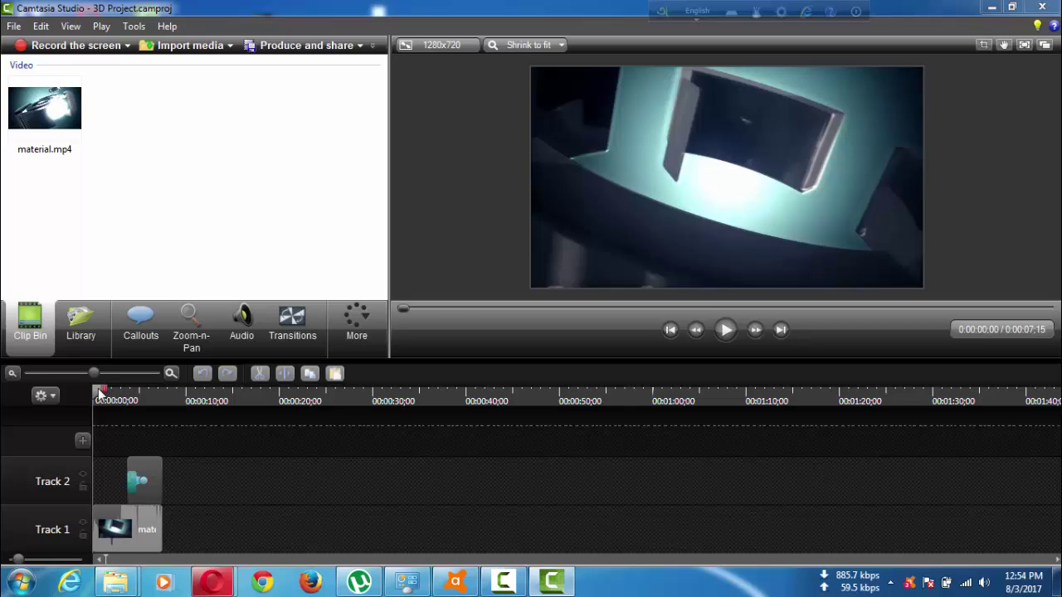
Show the Callouts options and scrub around 0:04 to find the CAMTASIA STUDIO 8 title callout on Track 2.
drag(100, 394, 130, 397)
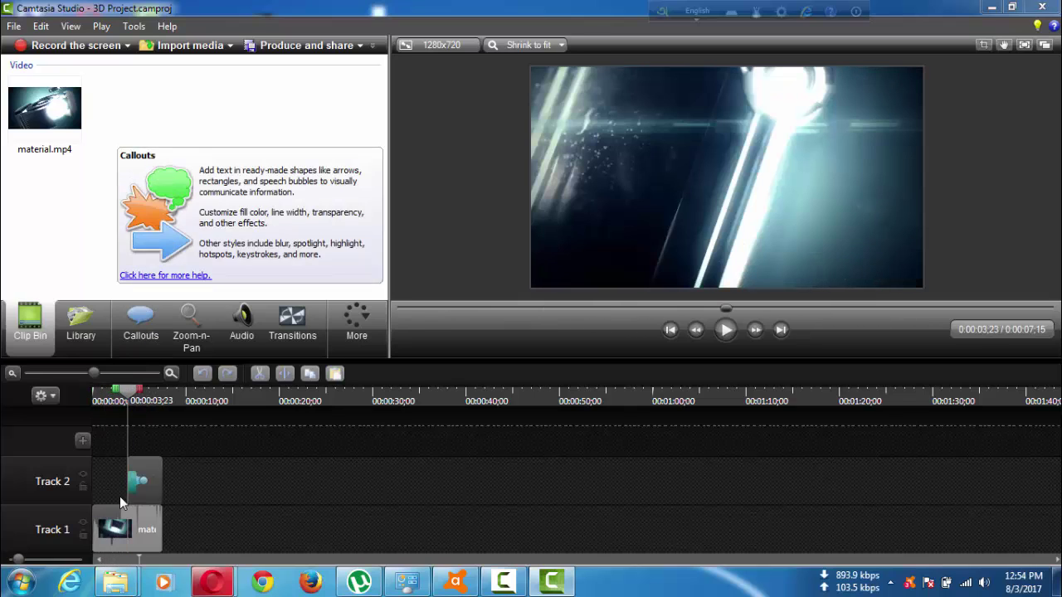
click(142, 326)
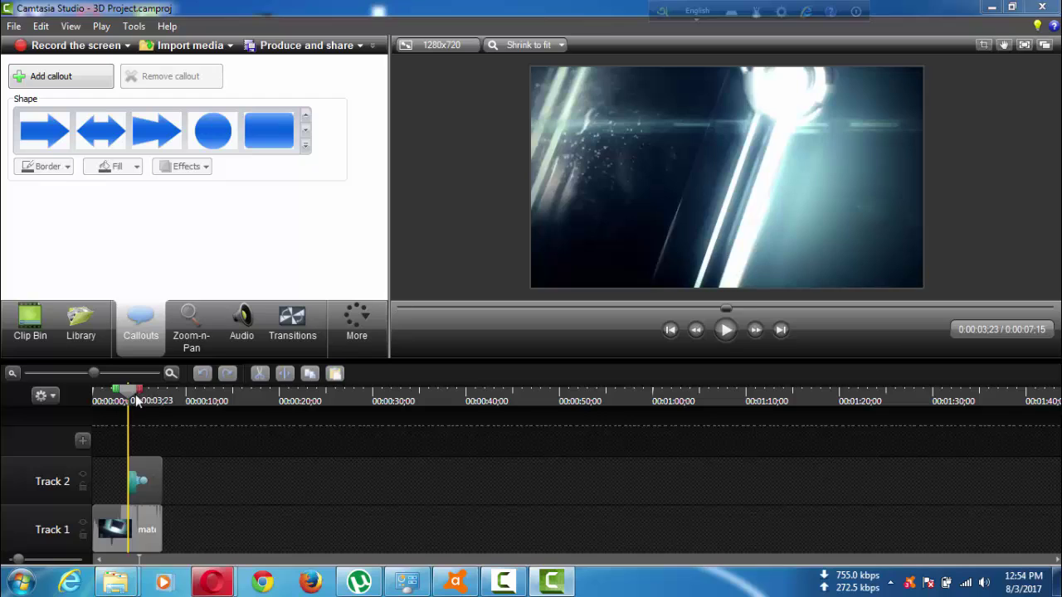
drag(137, 401, 144, 402)
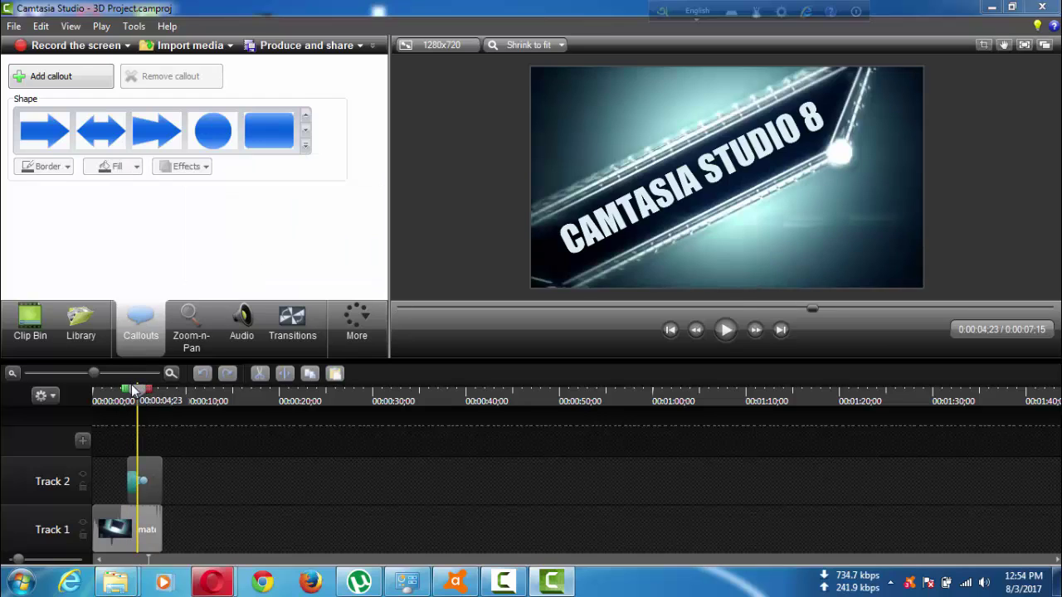
drag(134, 390, 128, 391)
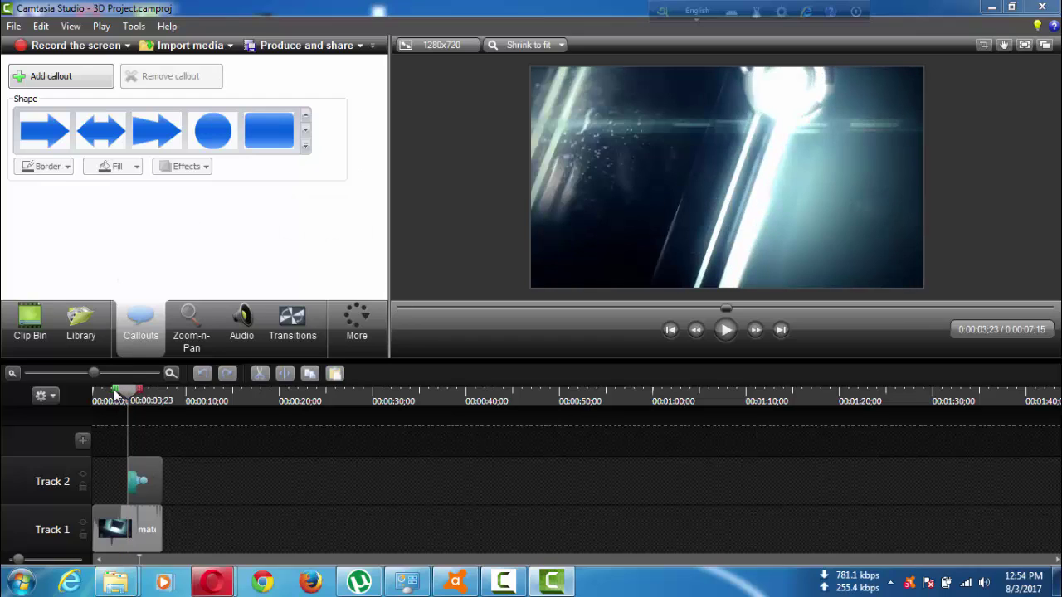
drag(129, 391, 138, 392)
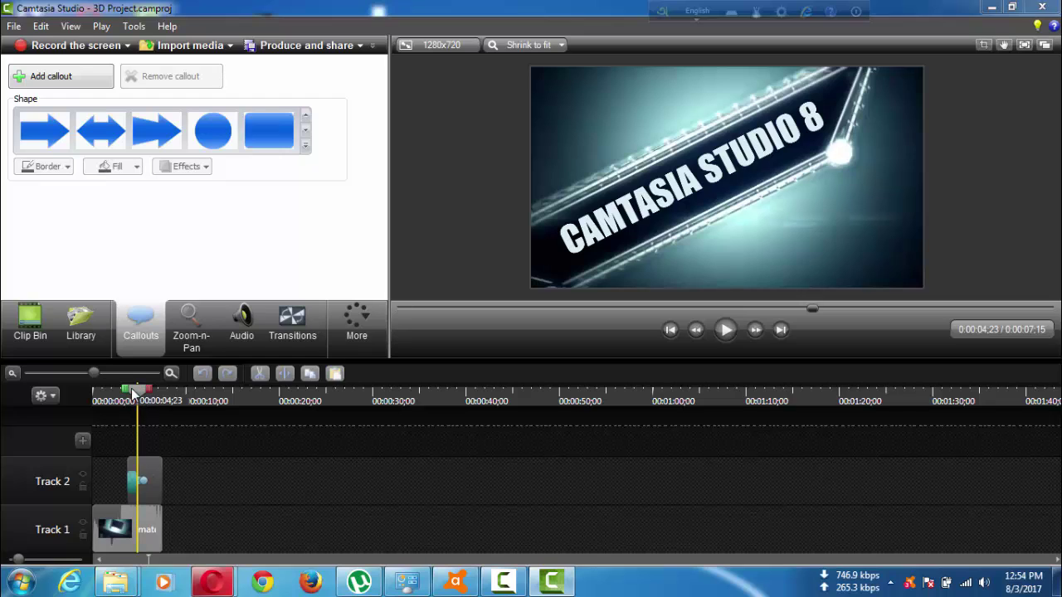
drag(133, 393, 127, 391)
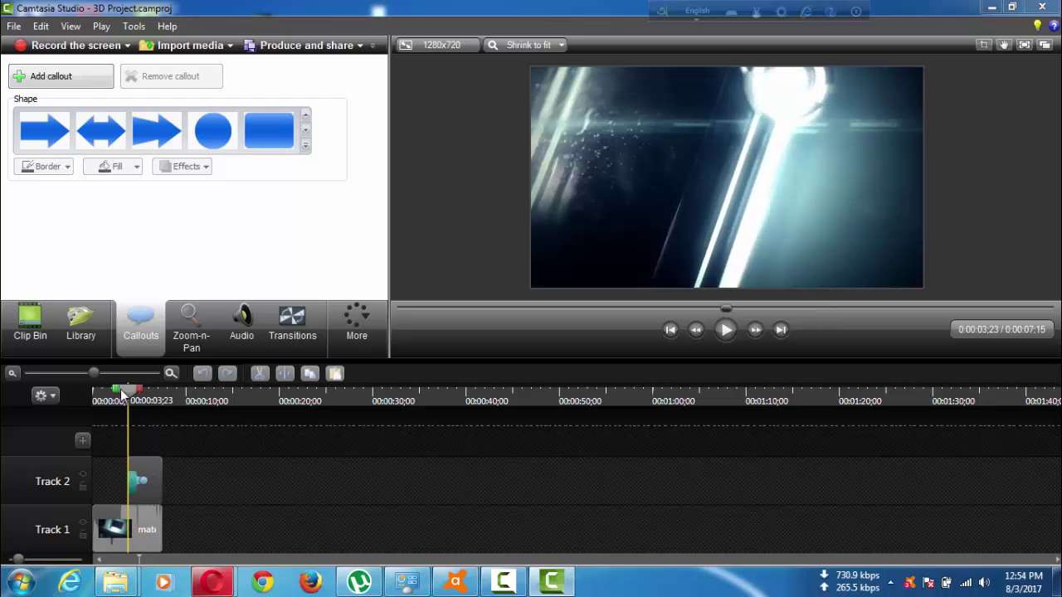
click(129, 475)
Open the Track 2 title callout's properties and place the cursor in its text box.
key(t)
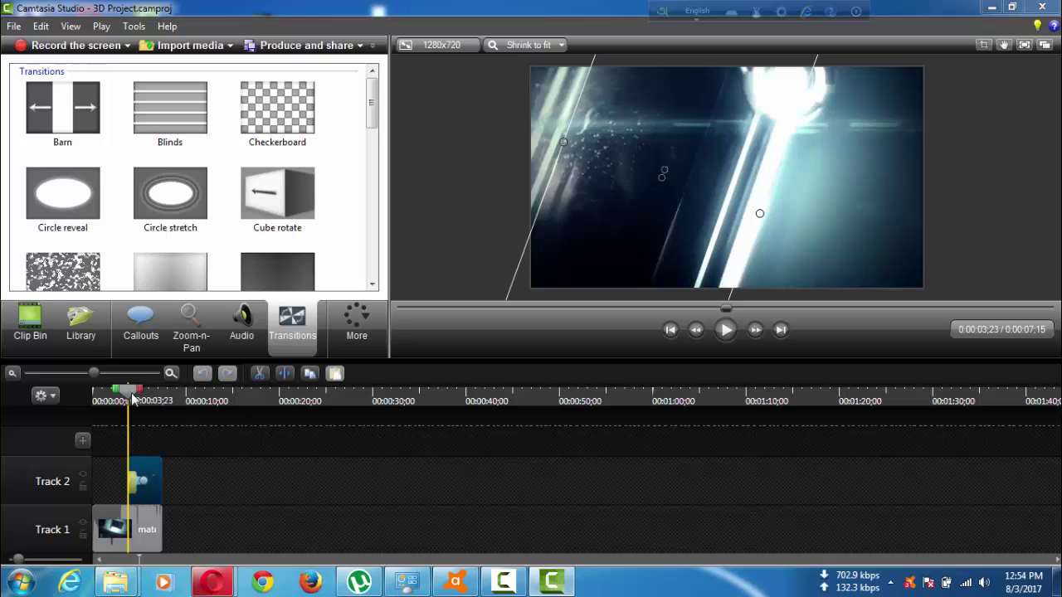
double_click(137, 475)
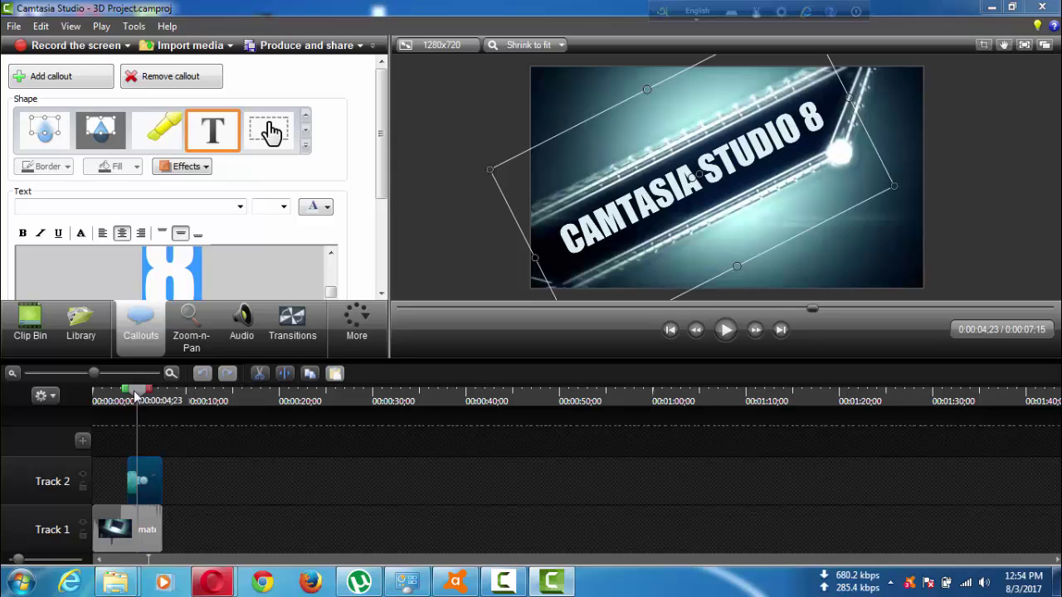
drag(137, 396, 127, 396)
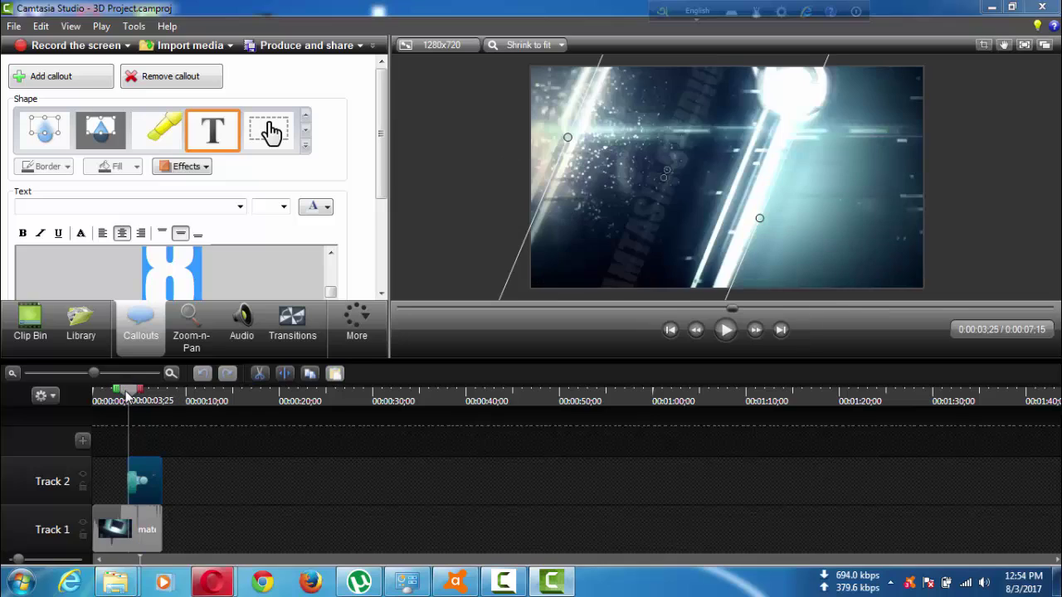
click(207, 271)
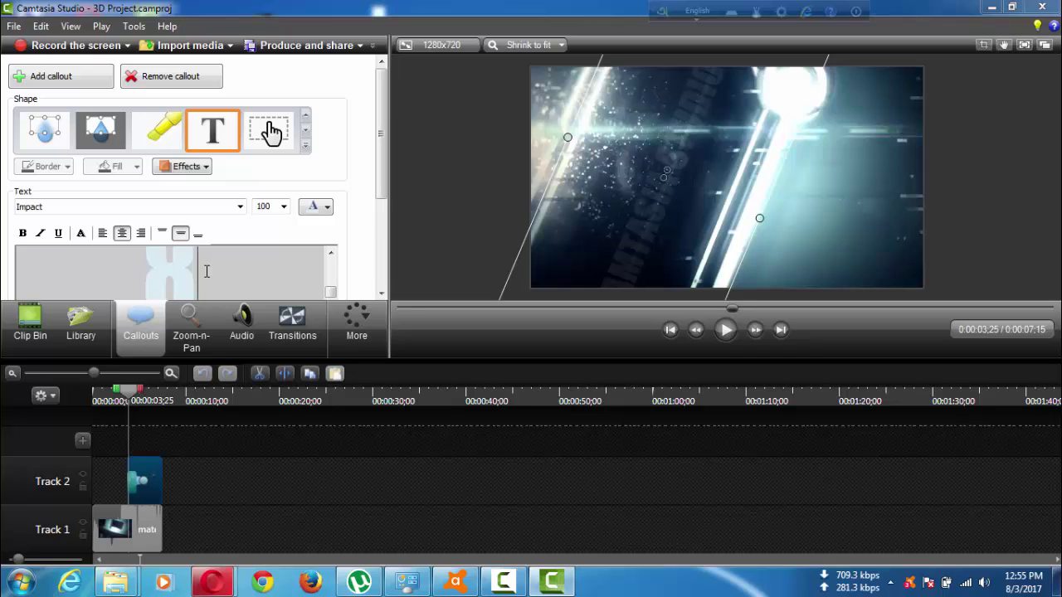
Clear the CAMTASIA STUDIO 8 text and type the custom full name in capitals, fixing a typo.
text(STUDIO)
key(Return)
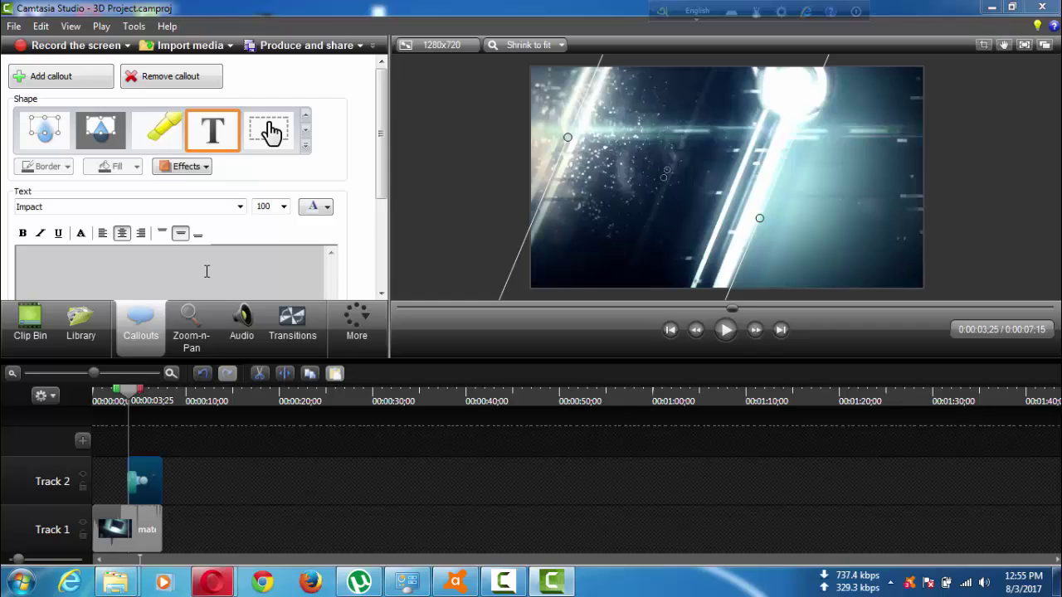
text(Ka)
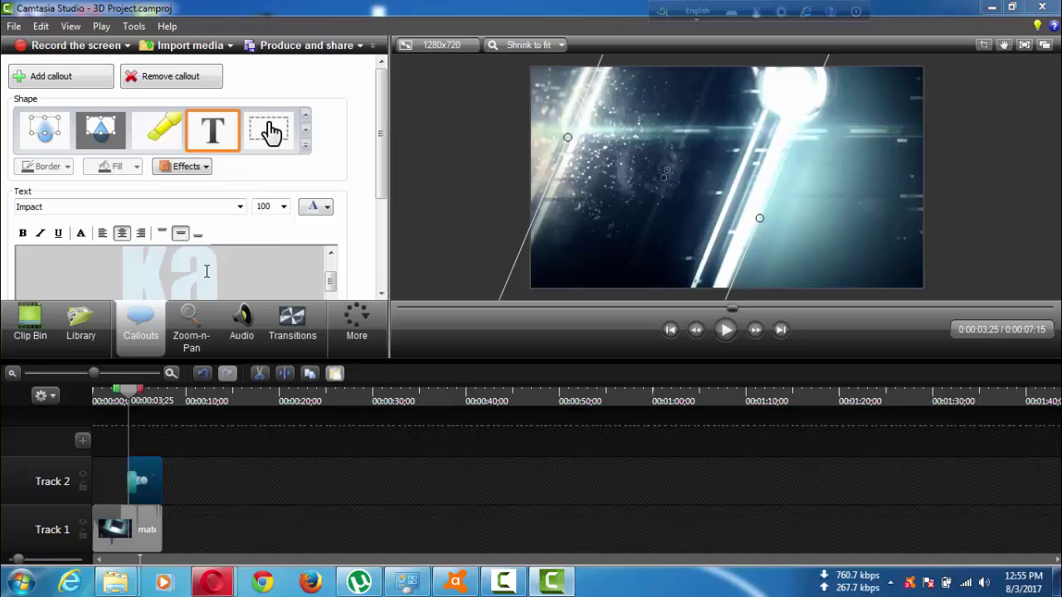
key(BackSpace)
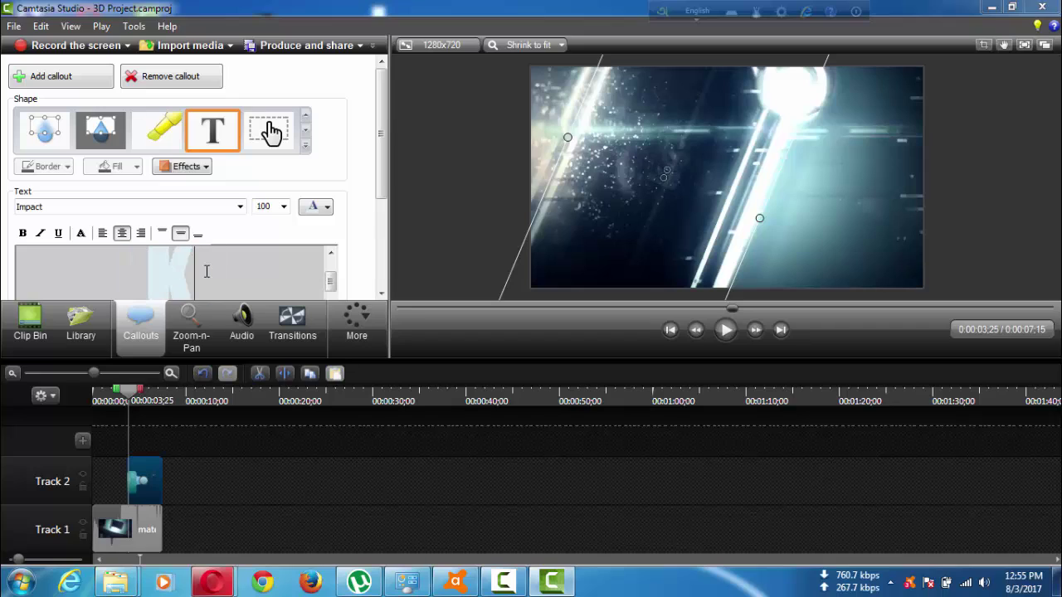
key(BackSpace)
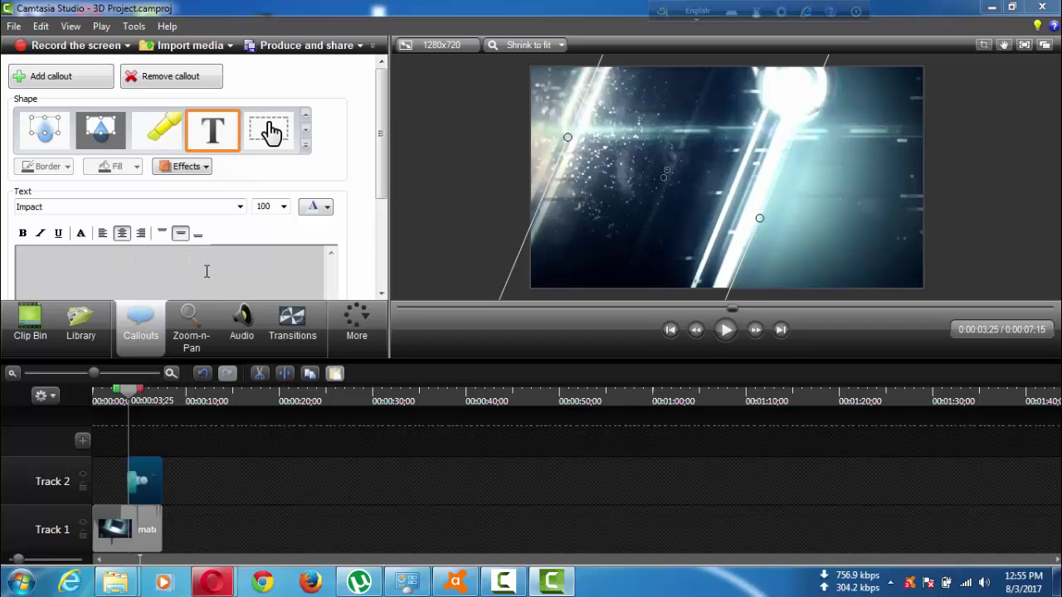
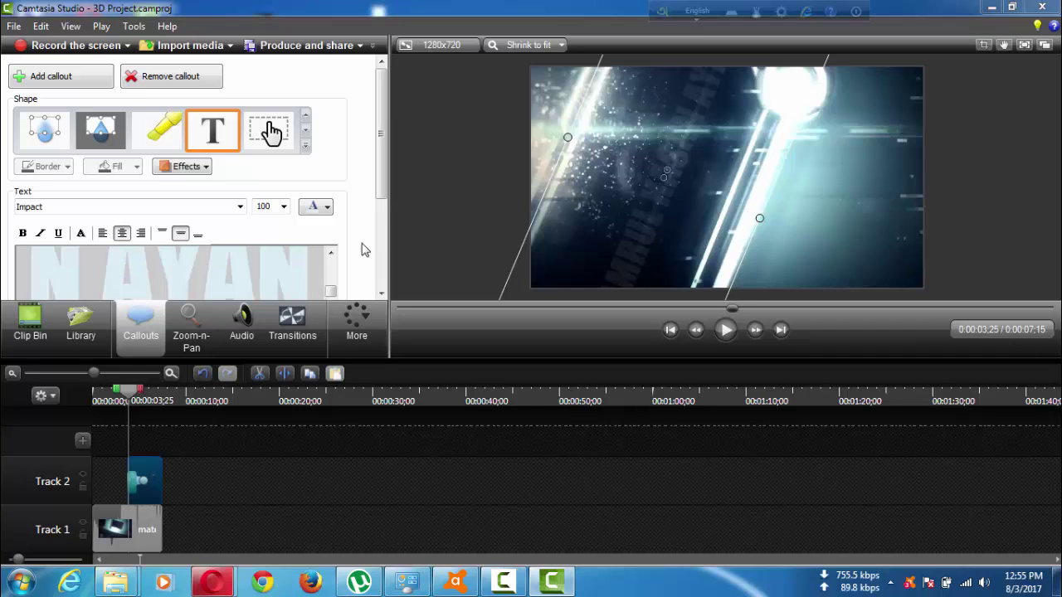
Play the intro in the preview to confirm the new name appears in the 3D title.
click(727, 332)
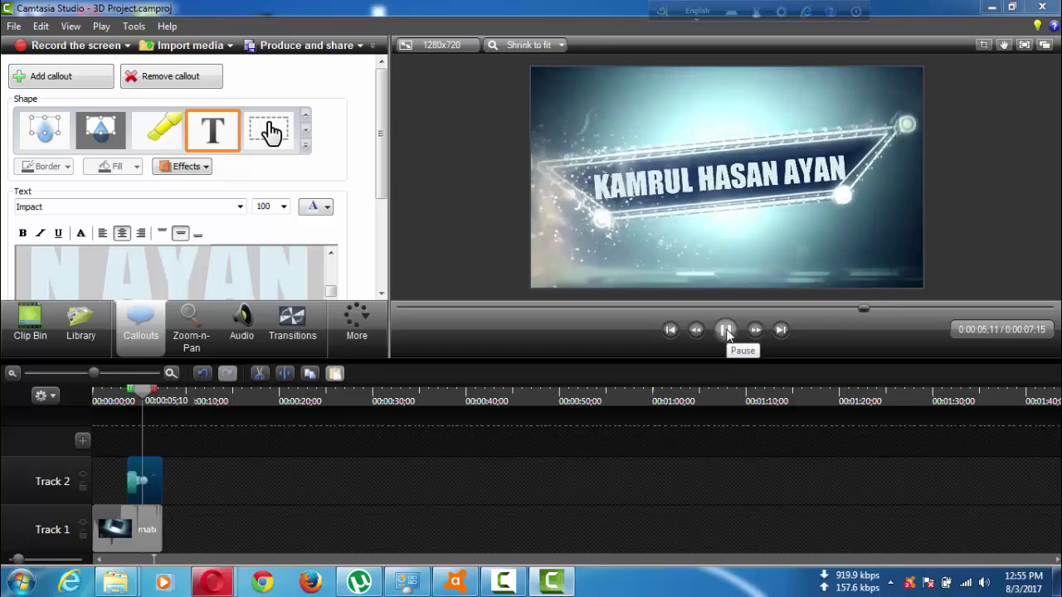